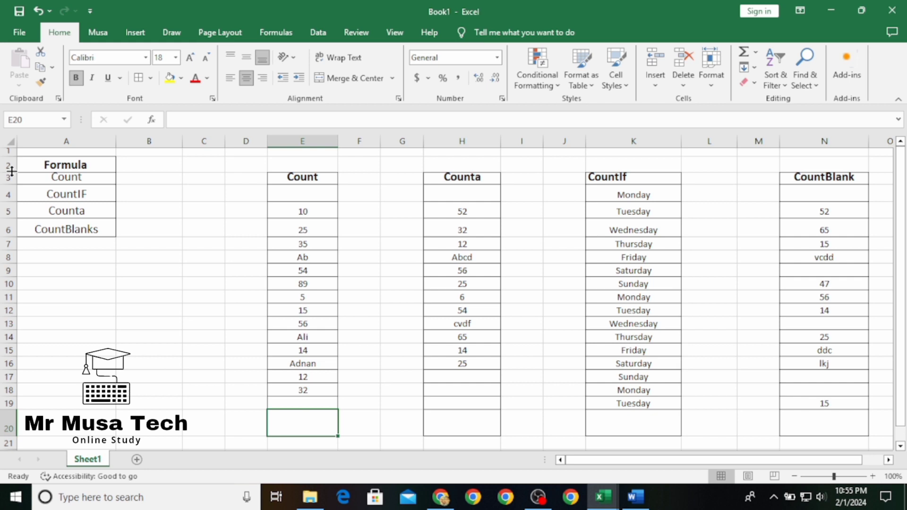
Increase the height of row 3 so its column headings fit fully
left_click_drag(13, 190, 13, 191)
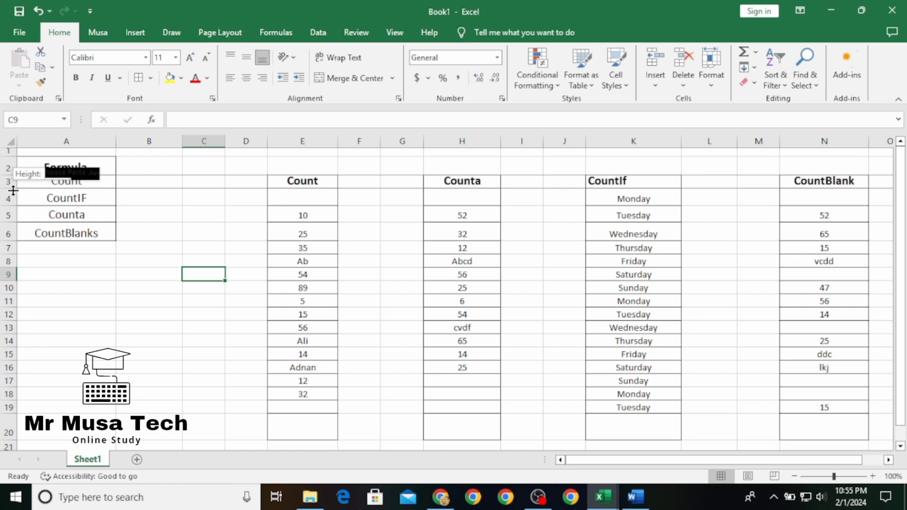
left_click_drag(13, 190, 14, 196)
Enter a COUNT formula in E20 over the range E5:E18 of the Count column
left_click(324, 433)
type("=")
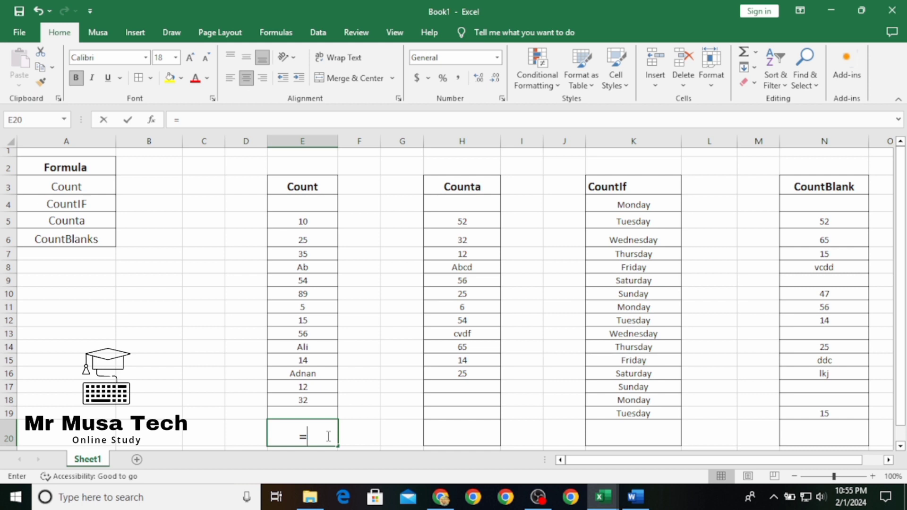
type("count")
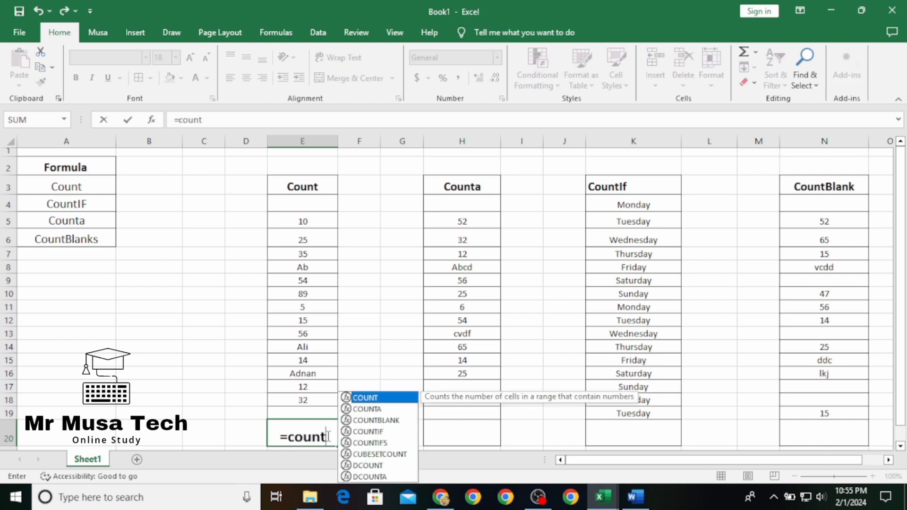
double_click(399, 401)
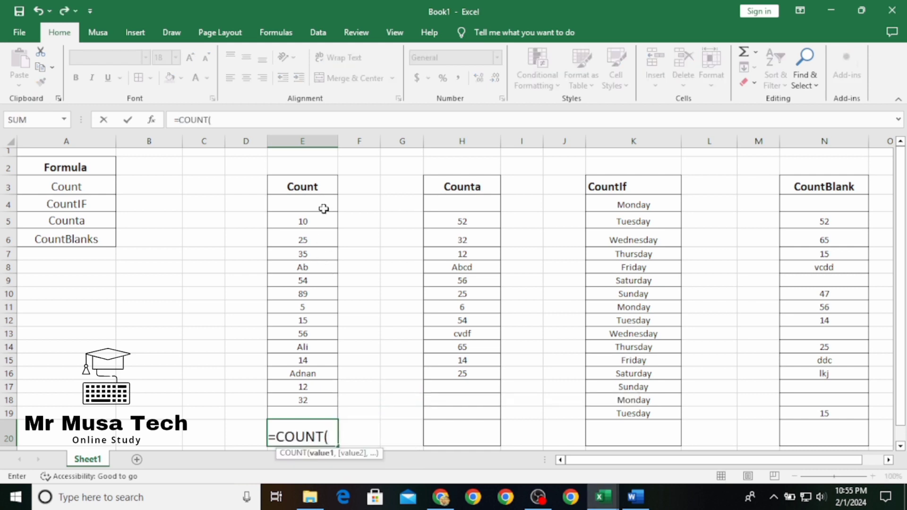
left_click(324, 226)
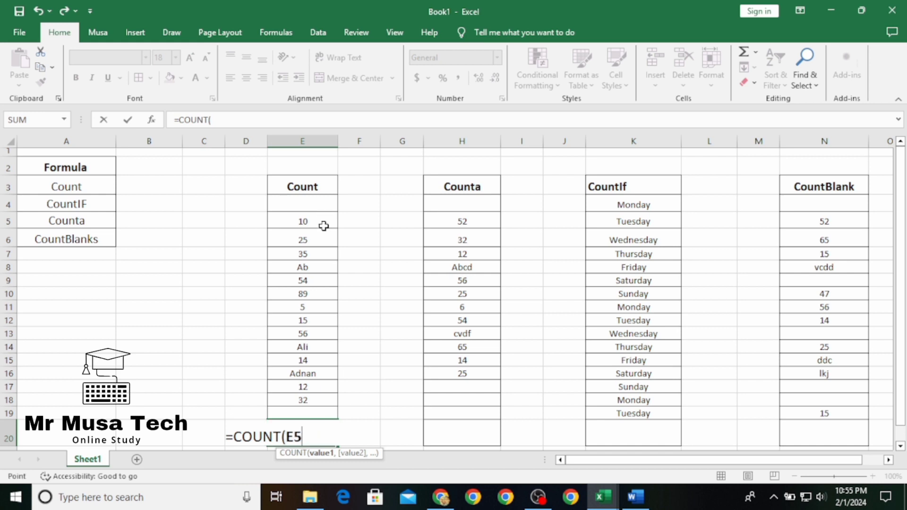
left_click_drag(324, 226, 322, 405)
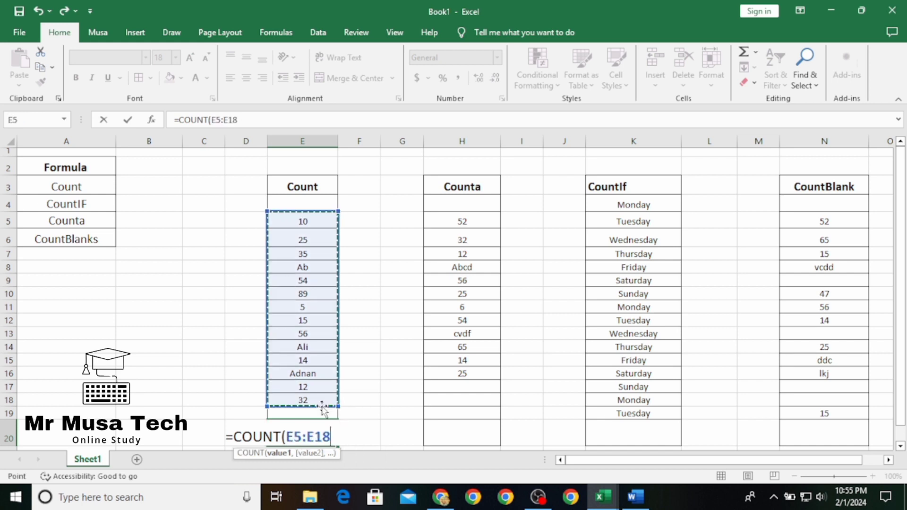
key("Return")
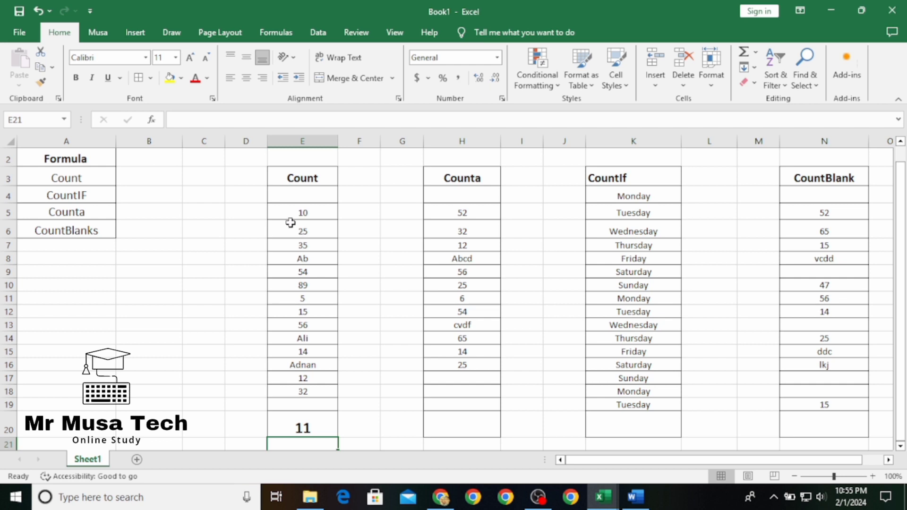
Replace the number in E10 with the text "hjk" to test how COUNT treats text entries
left_click_drag(290, 222, 311, 391)
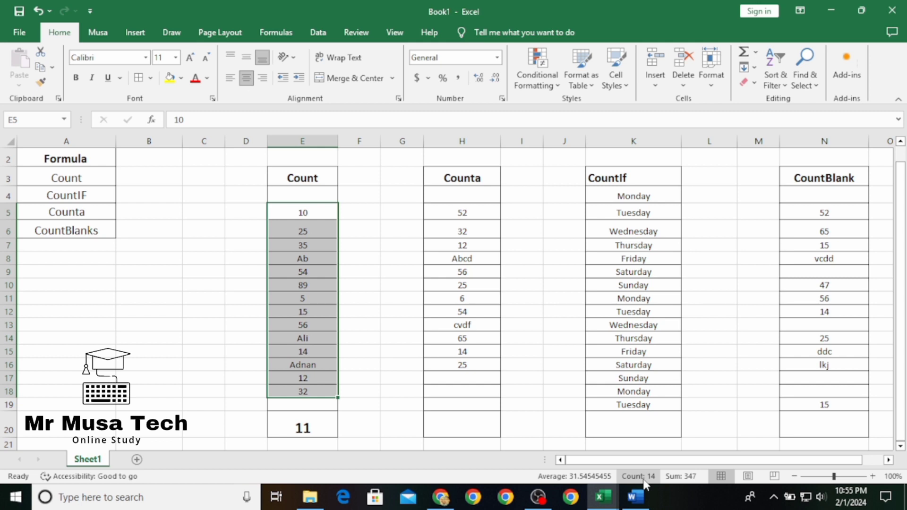
left_click(402, 424)
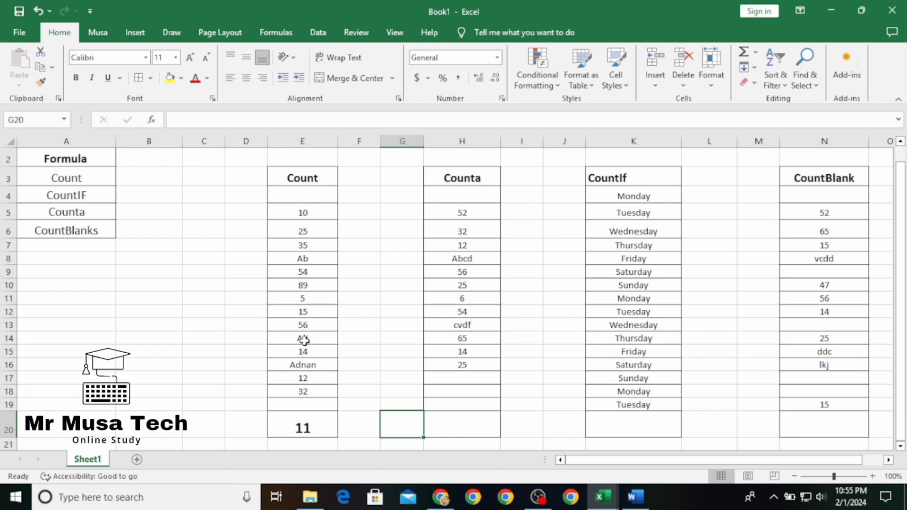
left_click(315, 260)
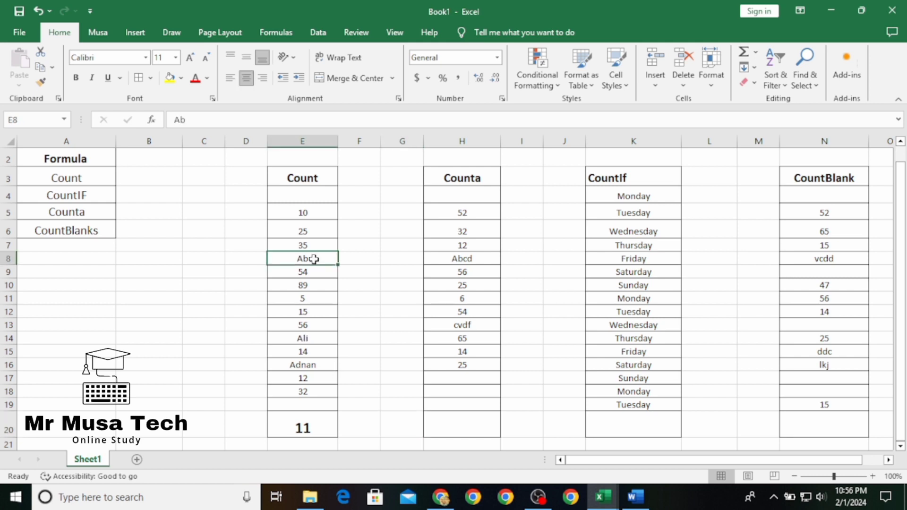
left_click(321, 285)
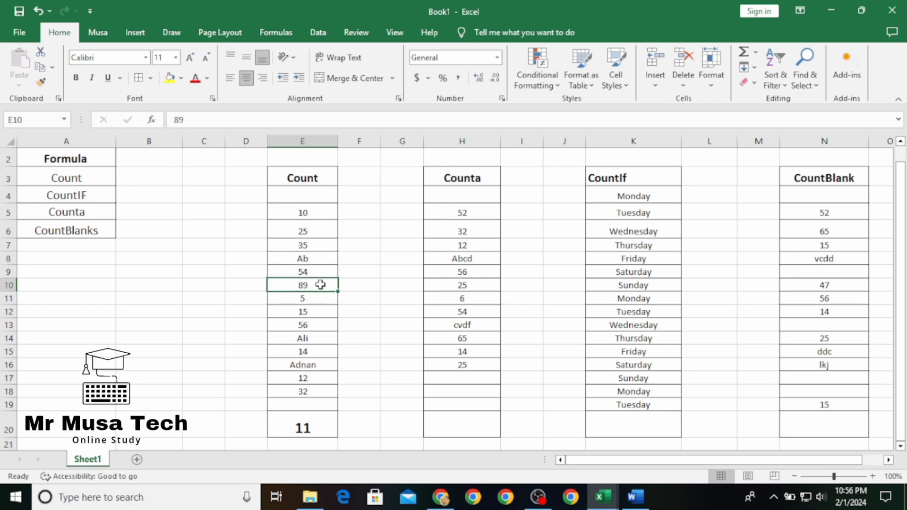
type("hjk")
key("Return")
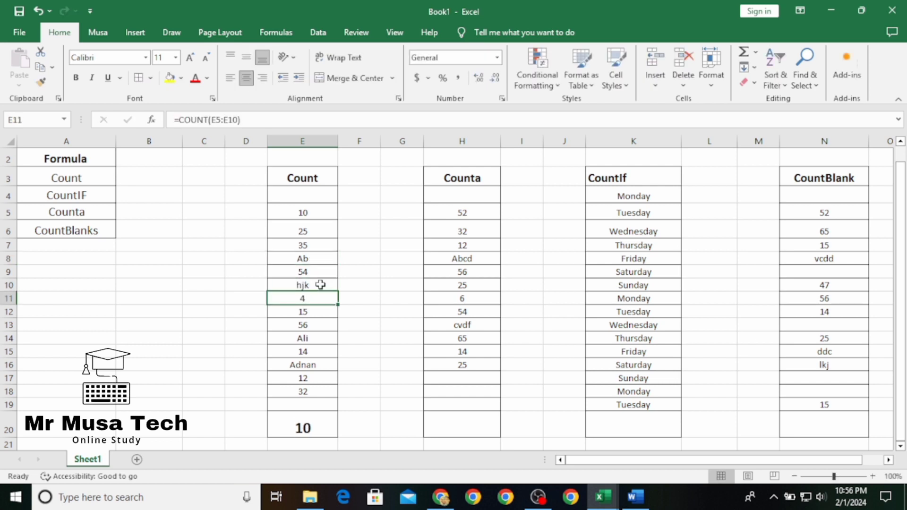
Enter the description "Numbers Count" beside Count in B3 and widen column B
left_click(157, 174)
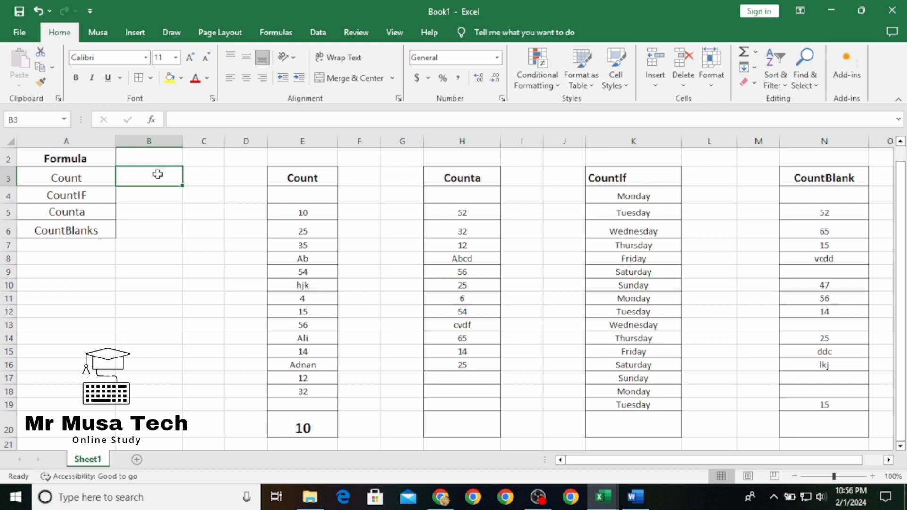
type("Numver")
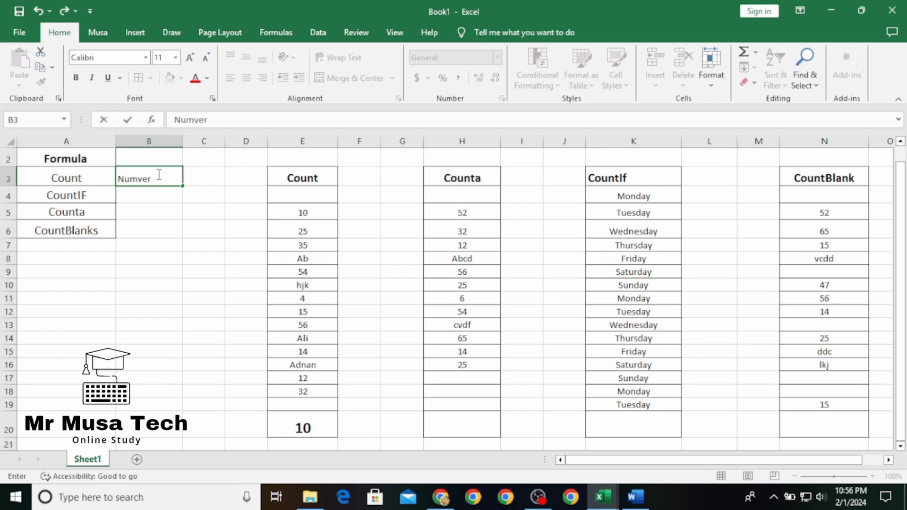
key("BackSpace")
key("BackSpace")
key("BackSpace")
type("bers Count")
key("Return")
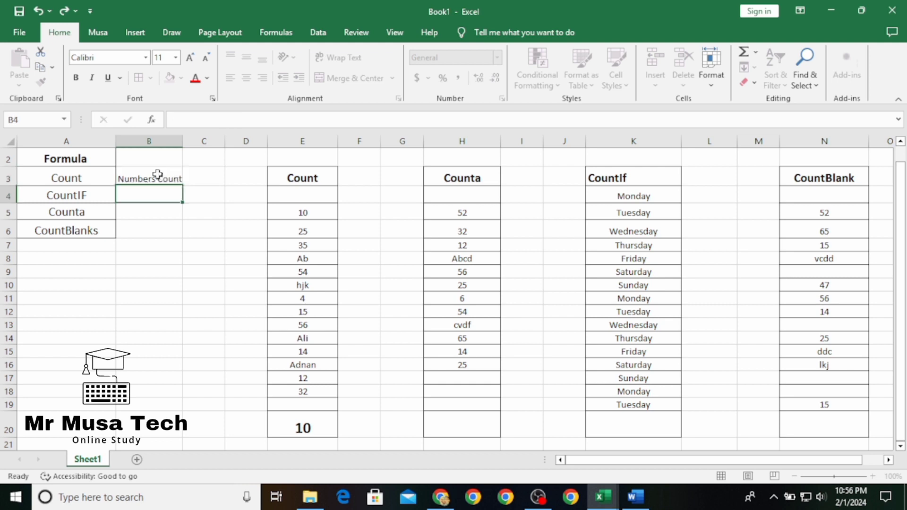
left_click_drag(186, 137, 206, 141)
left_click(211, 194)
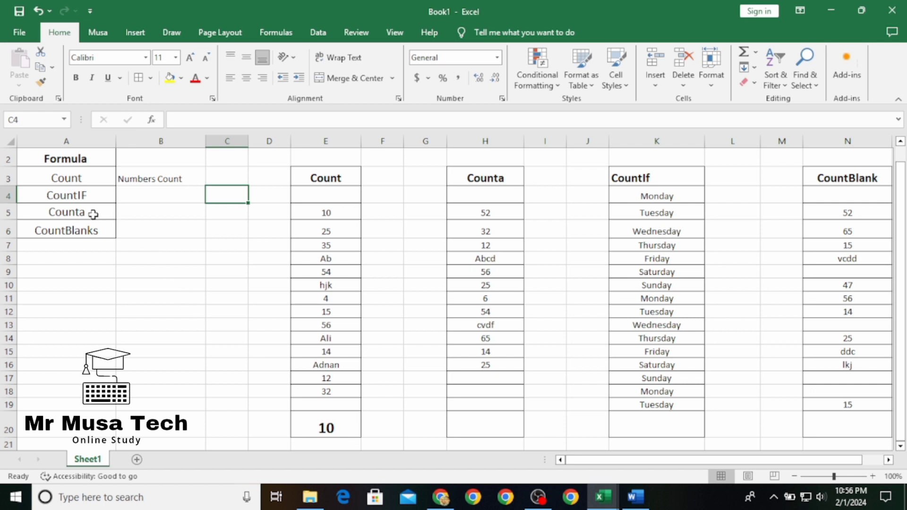
Enter a COUNTA formula in H20 over the range H5:H18 of the Counta column
left_click(483, 426)
type("=")
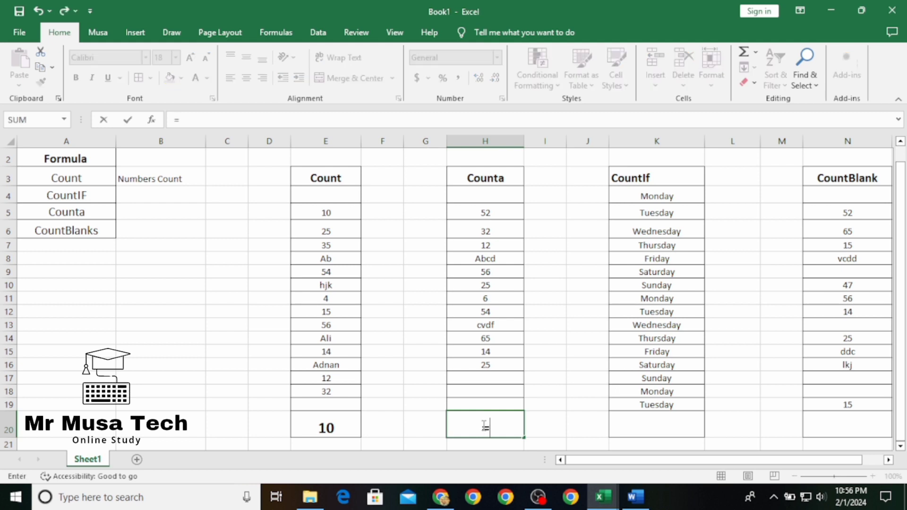
type("count")
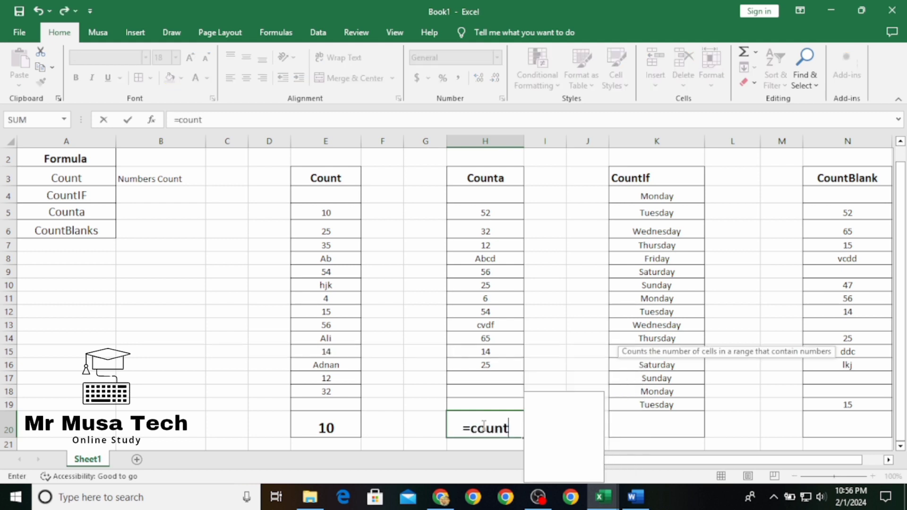
left_click(562, 410)
double_click(563, 410)
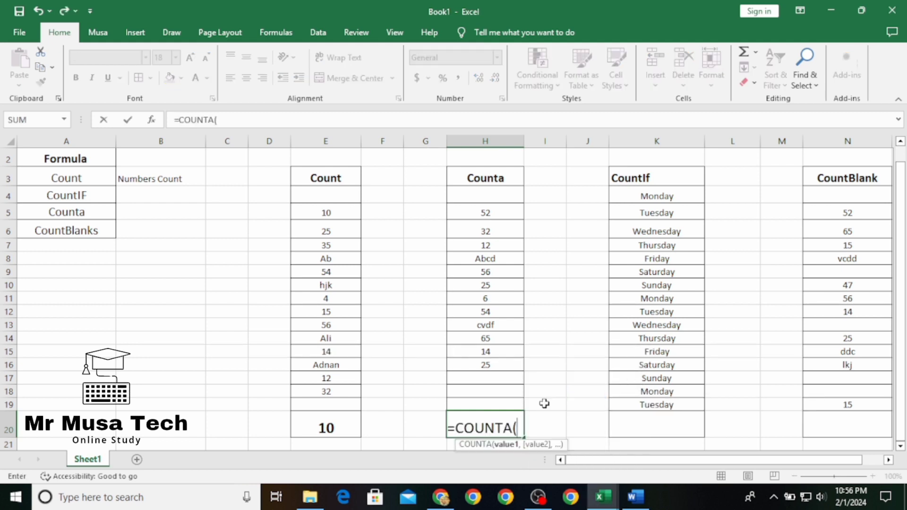
left_click_drag(507, 213, 500, 401)
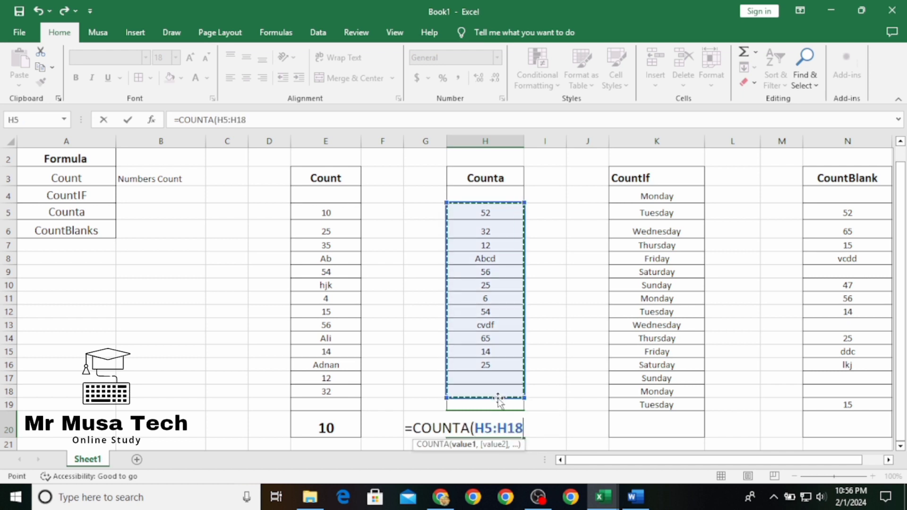
key("Return")
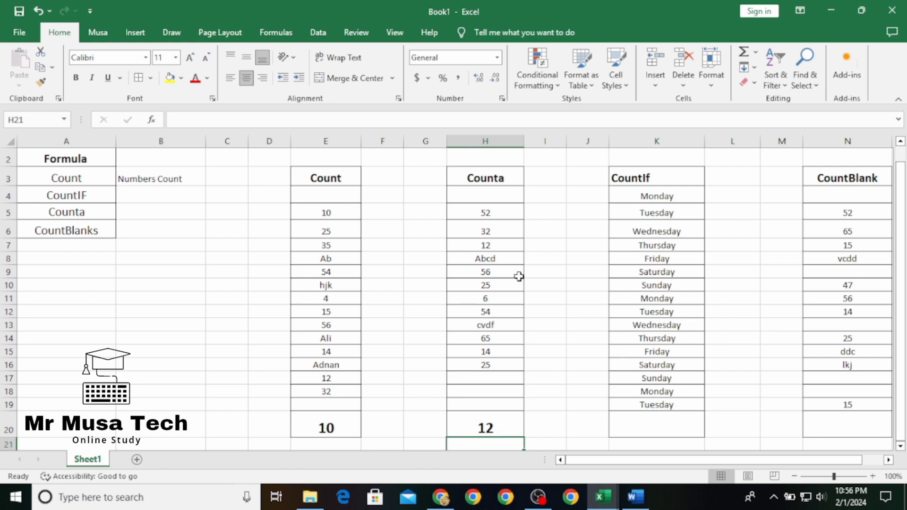
Fill the empty cells H17 and H18 with "fg" and 65 to test the COUNTA formula
left_click_drag(501, 213, 502, 366)
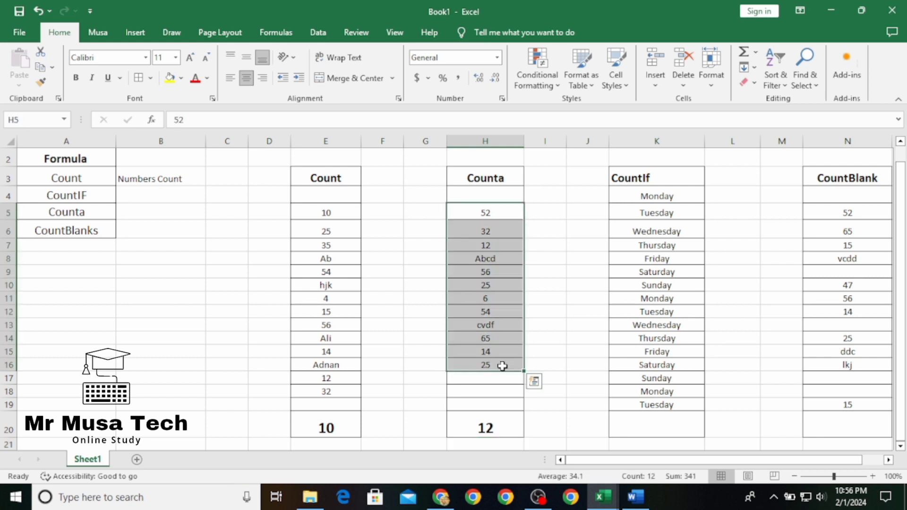
left_click(498, 377)
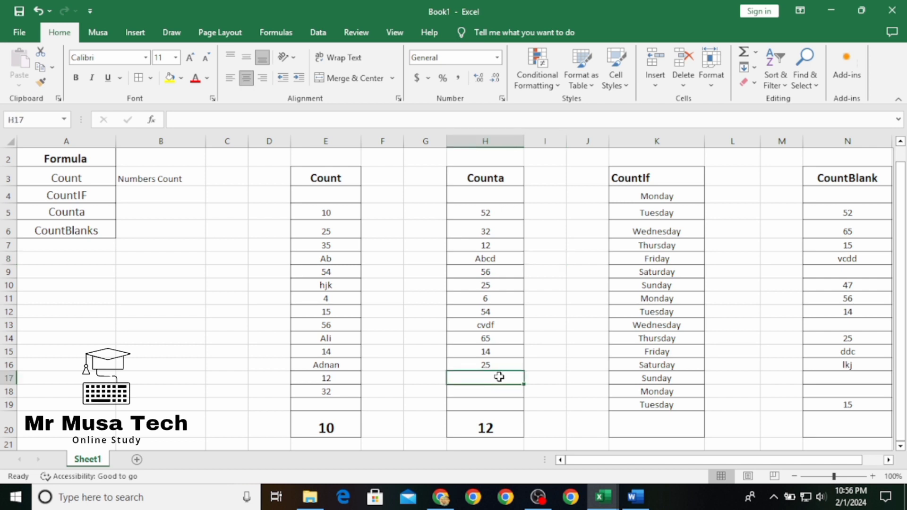
type("fg")
key("Return")
type("65")
key("Return")
Enter the description "All Count" beside Counta in B5
scroll(337, 221, "up", 1)
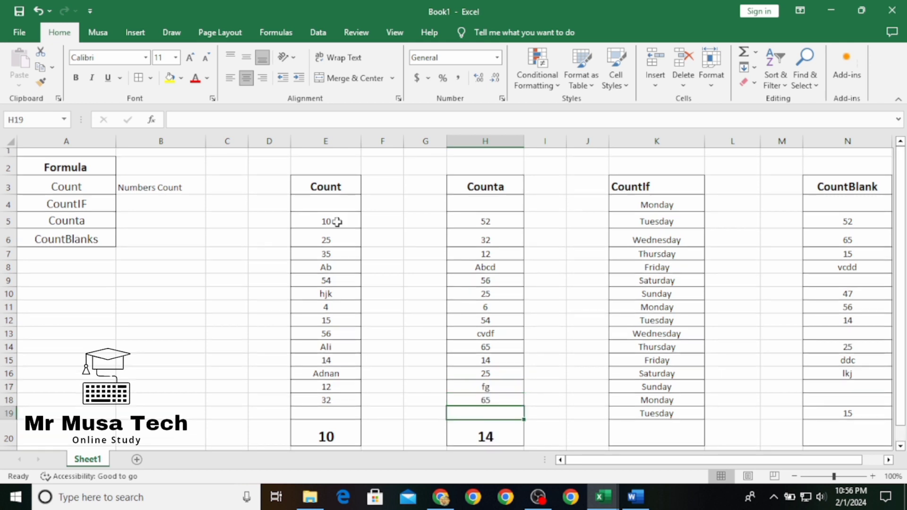
left_click(194, 202)
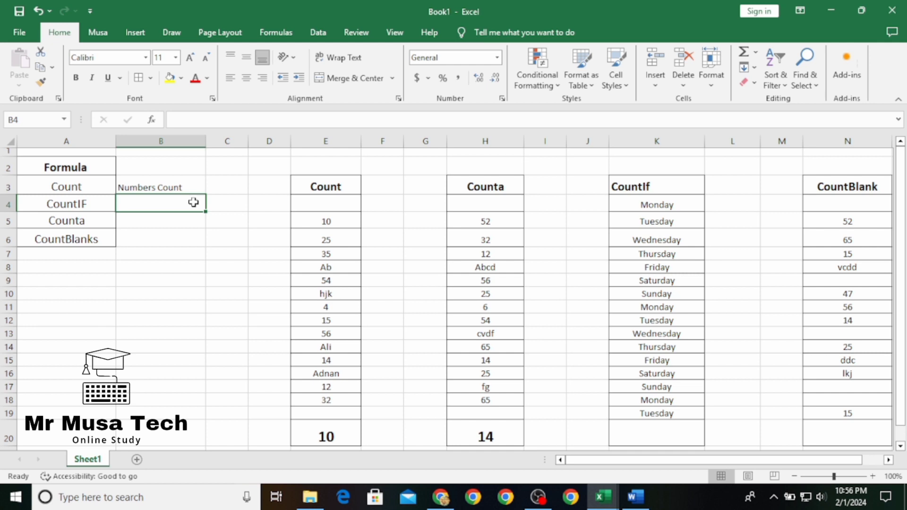
left_click(176, 222)
type("All ")
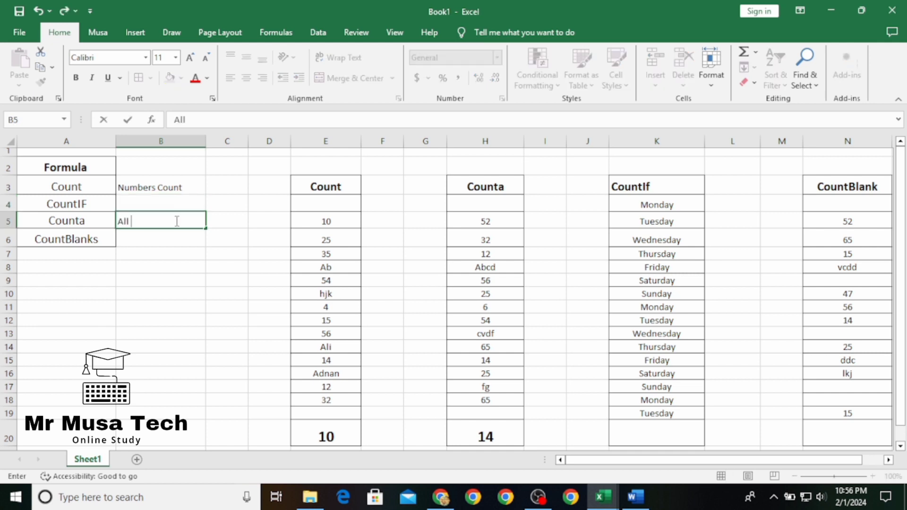
type("Count")
key("Return")
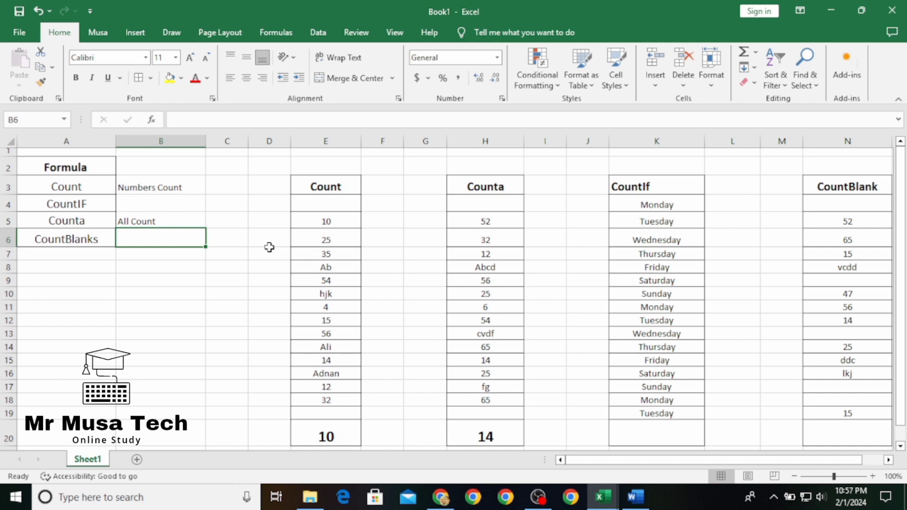
Enter a COUNTBLANK formula in N20 over the range N4:N19 of the CountBlank column
left_click(824, 435)
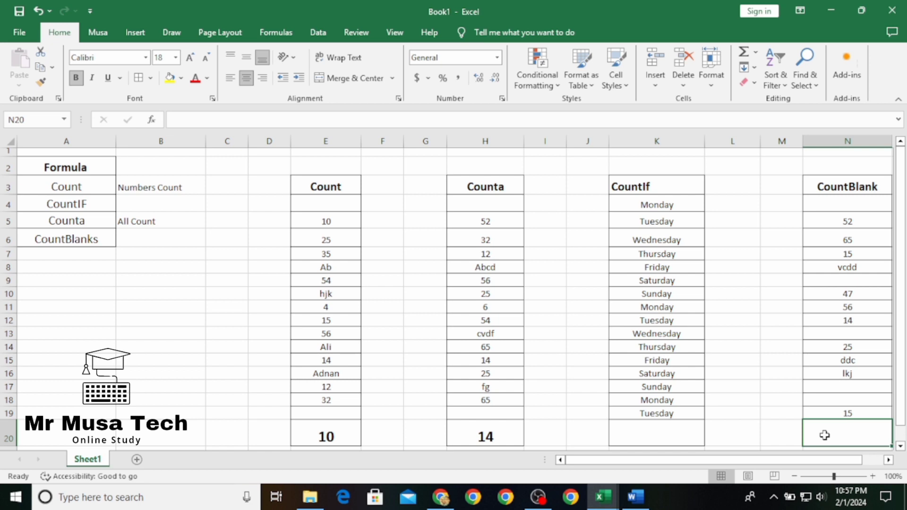
type("=coun")
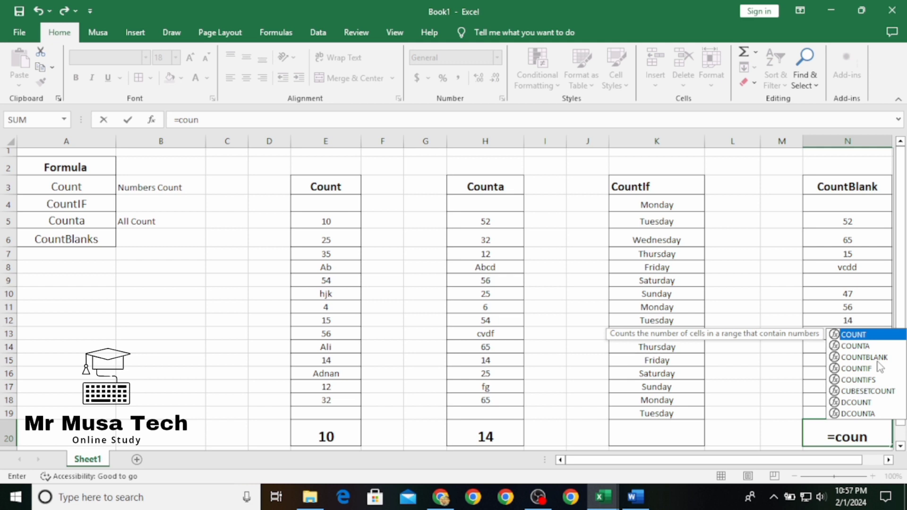
double_click(878, 362)
left_click_drag(848, 204, 847, 409)
key("Return")
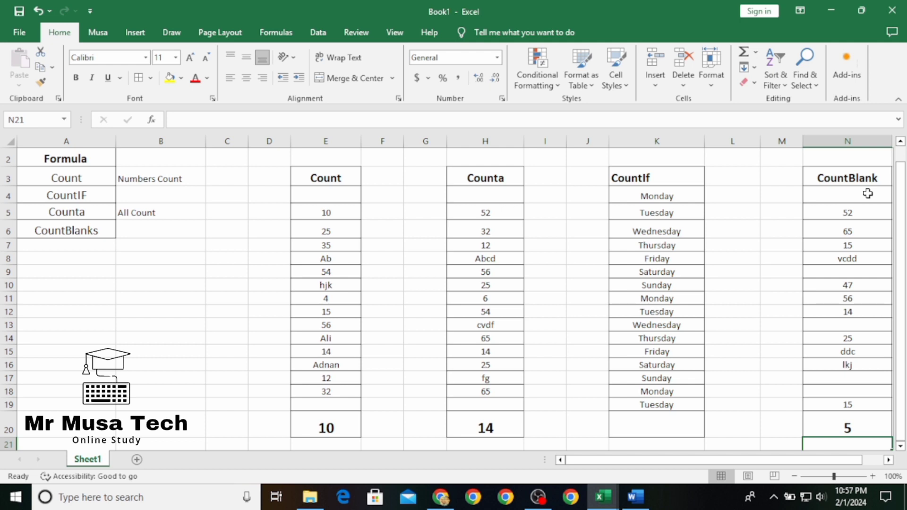
Enter the description "Blank Cell Count" beside CountBlanks in B6
left_click(157, 234)
type("Blank Cell Count")
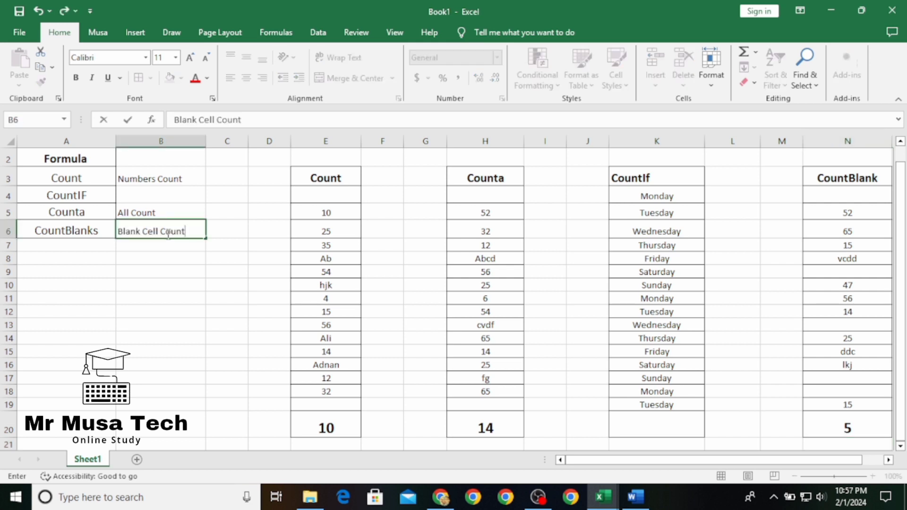
key("Return")
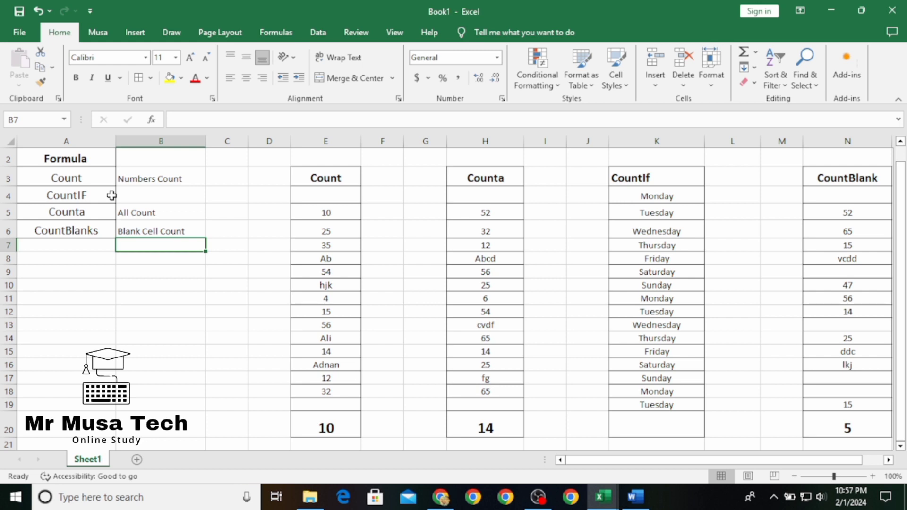
Enter a COUNTIF formula in K20 over the range K4:K19 of the CountIf column, with J4 as the criterion cell
left_click(657, 428)
type("=")
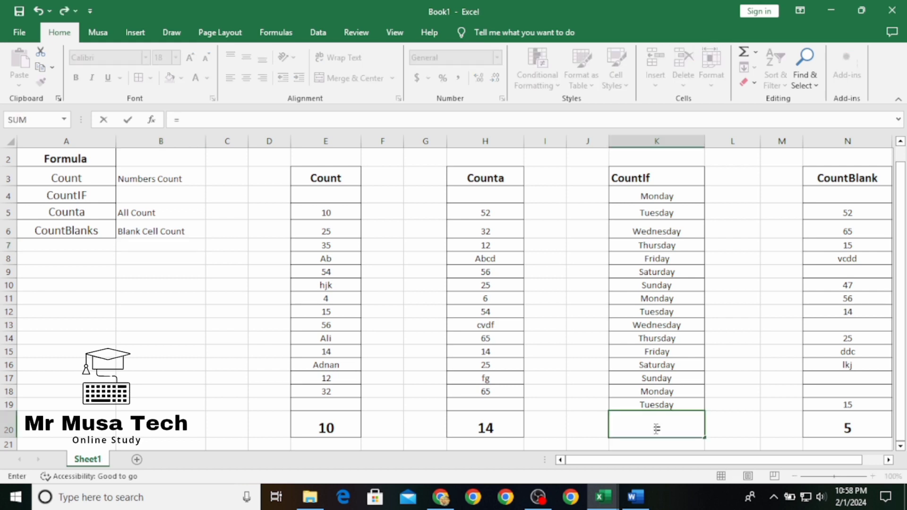
type("count")
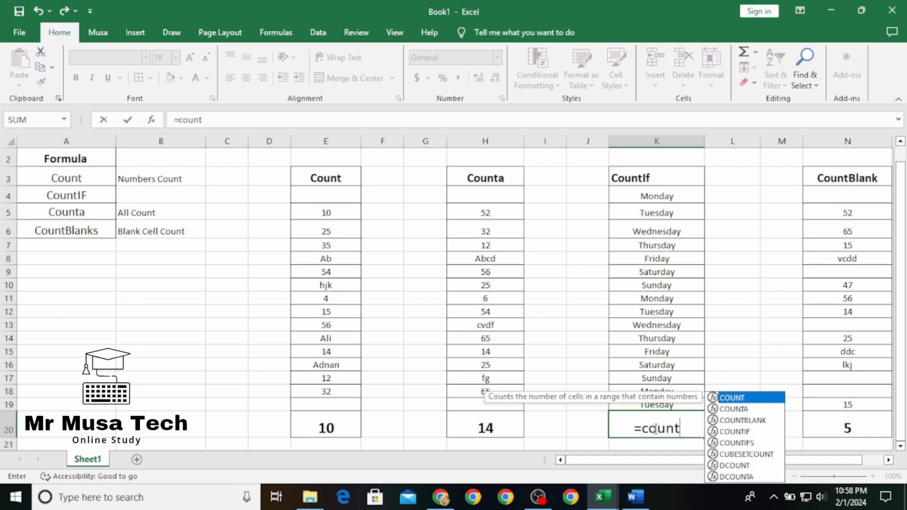
double_click(732, 432)
left_click_drag(657, 195, 677, 403)
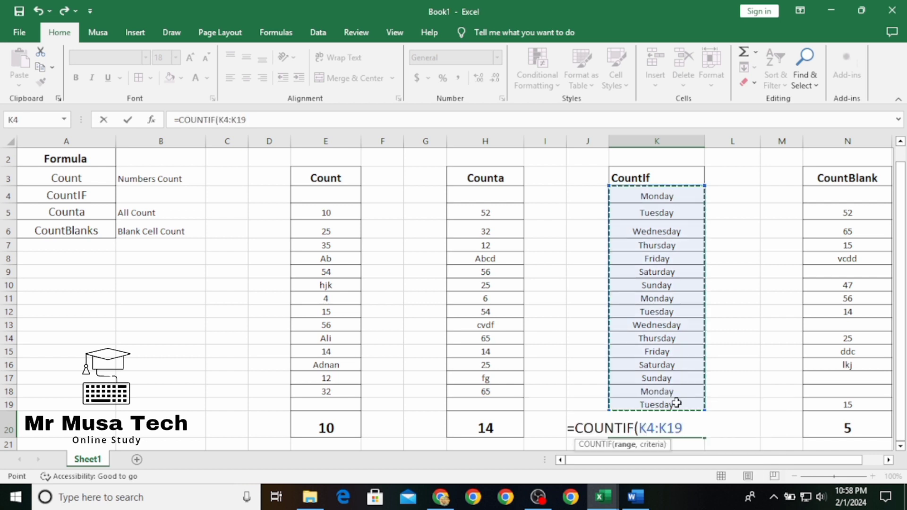
type(",")
left_click(587, 199)
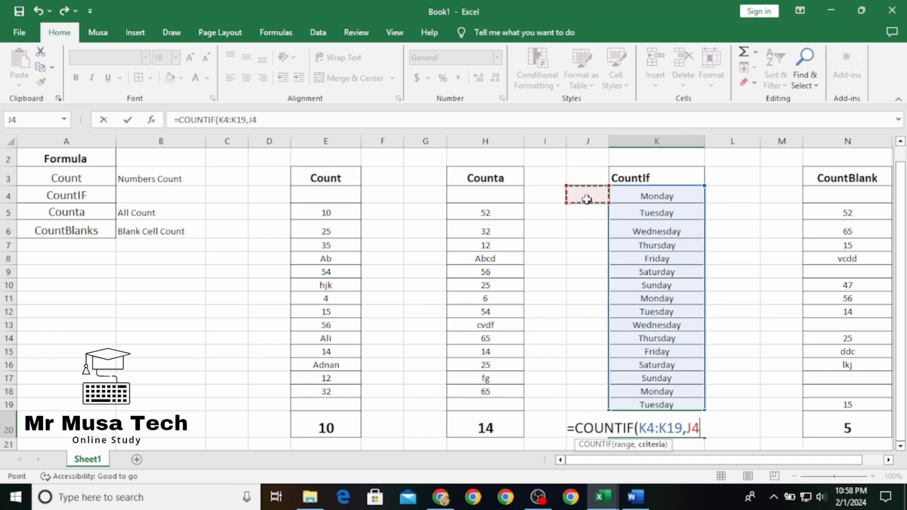
key("Return")
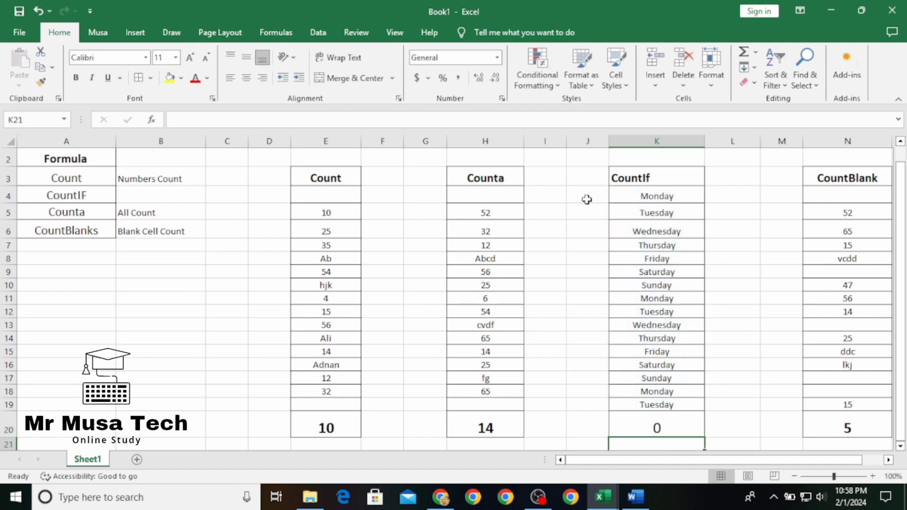
Enter "Monday" in J4 as the criterion for the COUNTIF formula
left_click(587, 199)
type("Mond")
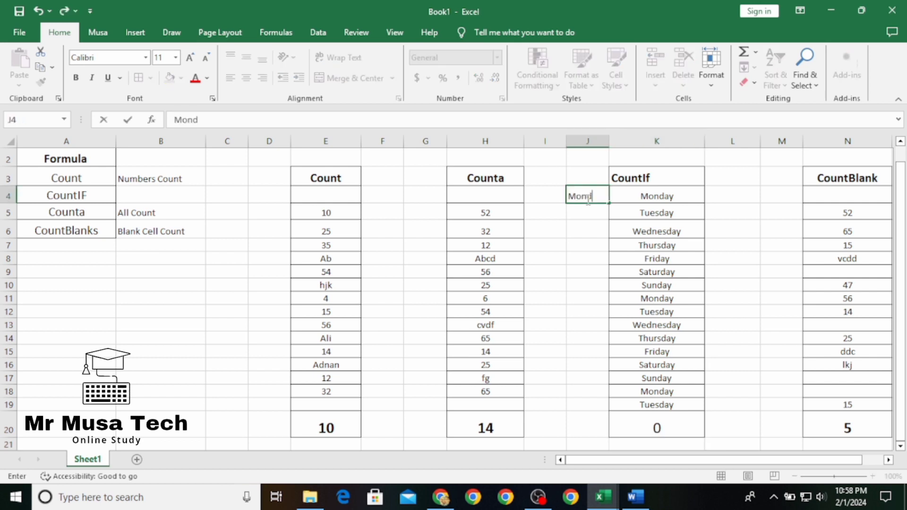
type("ay")
key("Return")
Change the COUNTIF criterion in J4 to "Tuesday"
left_click(596, 196)
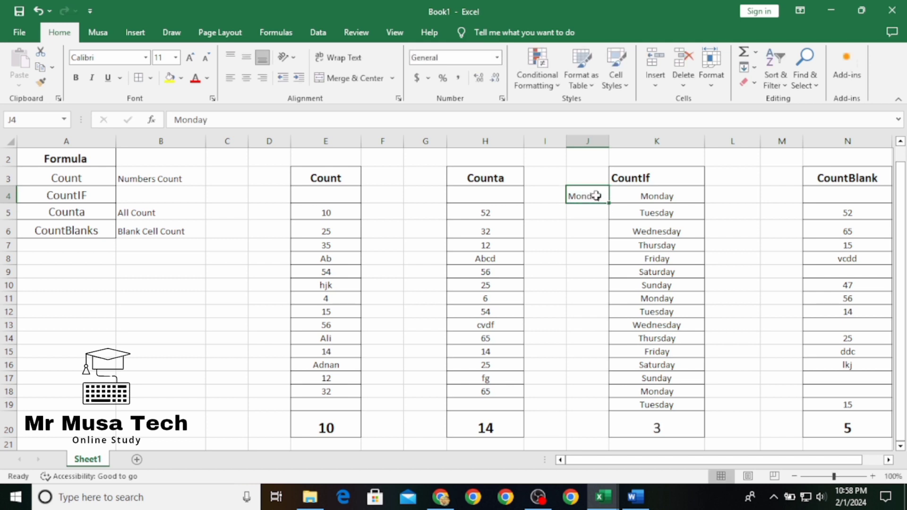
type("Tuesday")
key("Return")
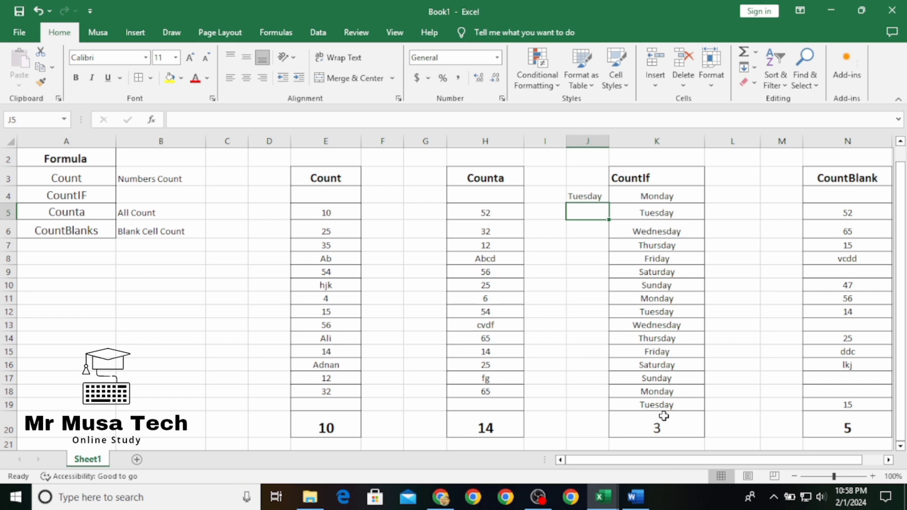
Change the COUNTIF criterion in J4 to "Thursday" and widen column J slightly
left_click(595, 191)
type("Thu")
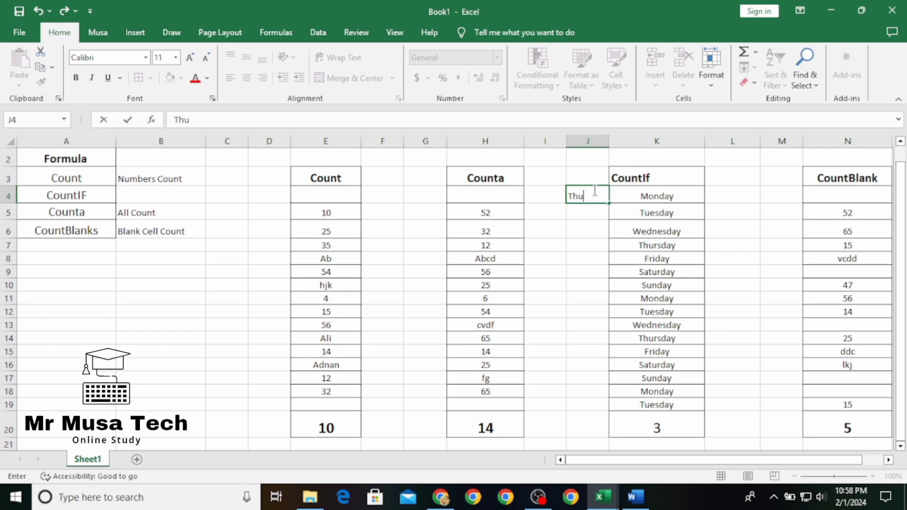
type("rsday")
key("Return")
left_click_drag(611, 145, 611, 146)
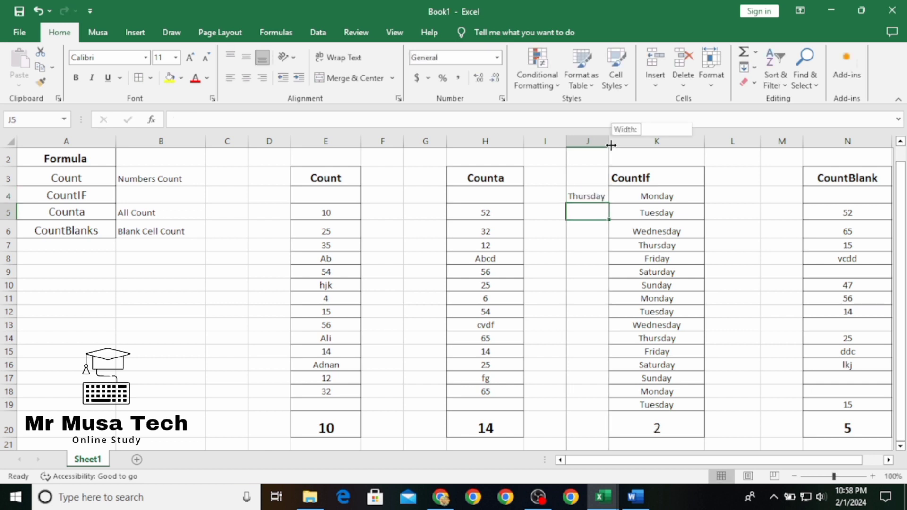
left_click_drag(611, 146, 614, 145)
Change the COUNTIF criterion in J4 to "Wednesday" and clear the Wednesday entry in K13 to test the count
left_click(604, 197)
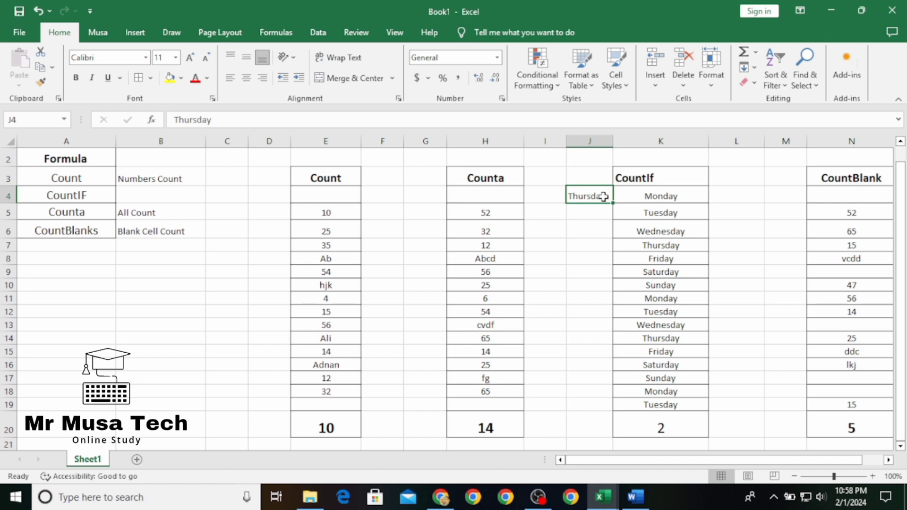
type("Wednesday")
key("Return")
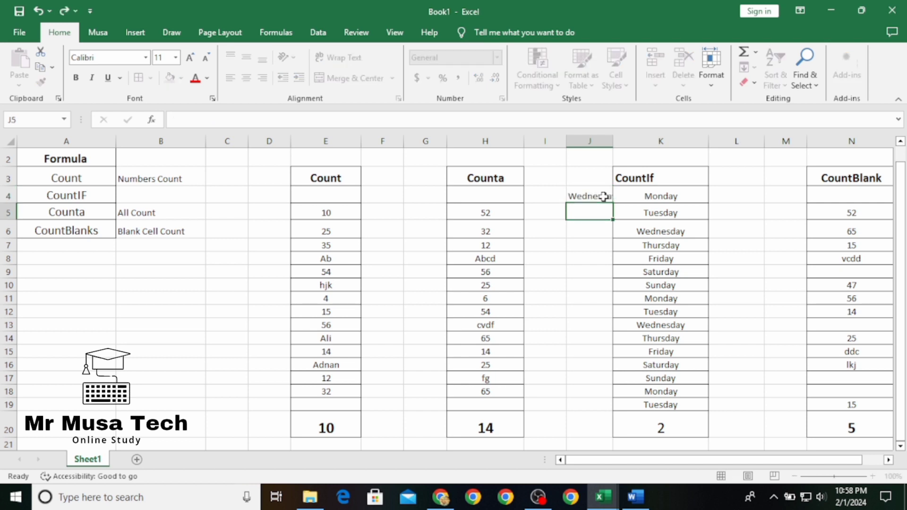
left_click(668, 328)
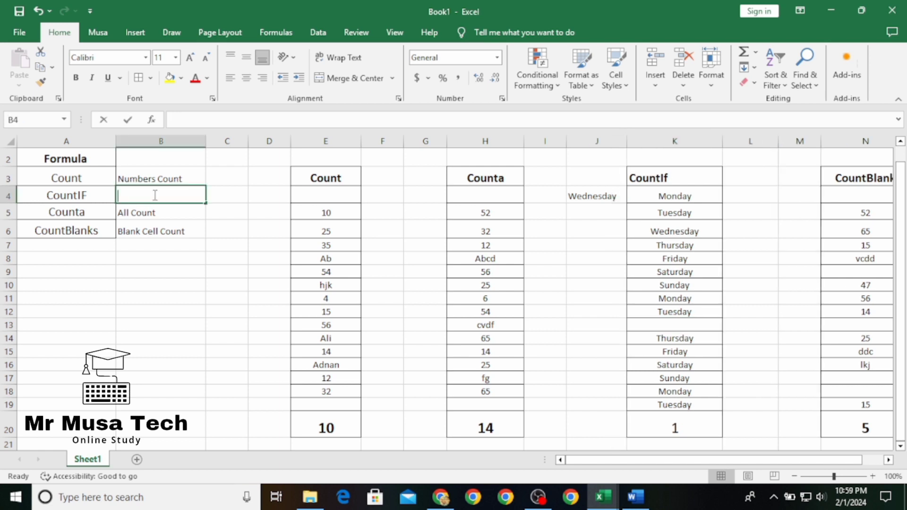
Enter the description "Selected Count" beside CountIF in B4
type("Co")
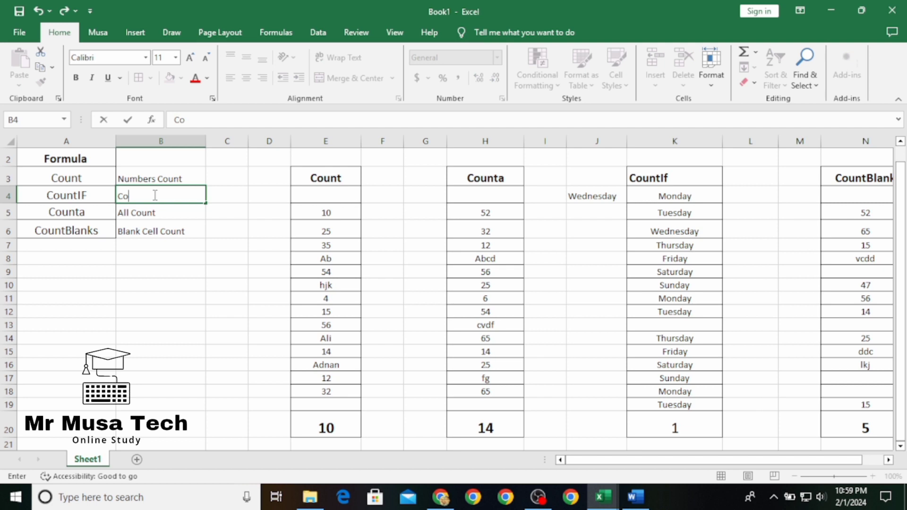
type("nditio")
type("Count")
key("Return")
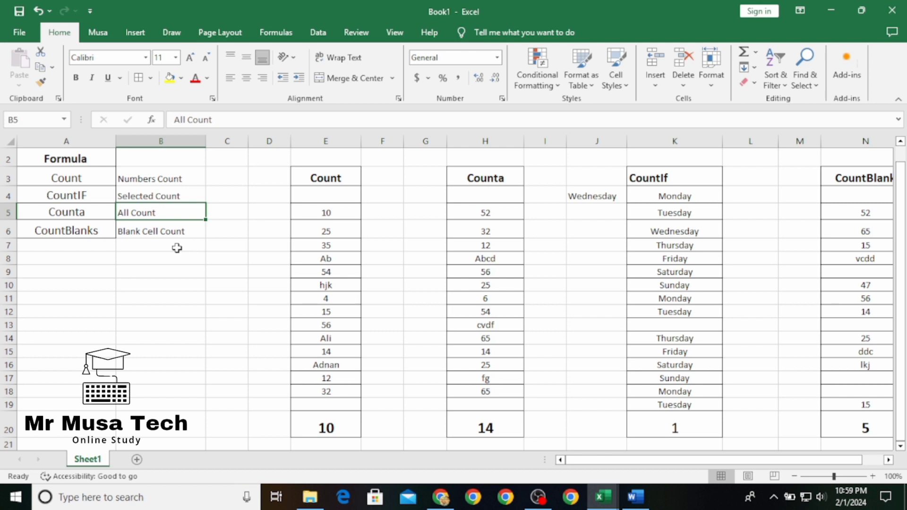
left_click(176, 257)
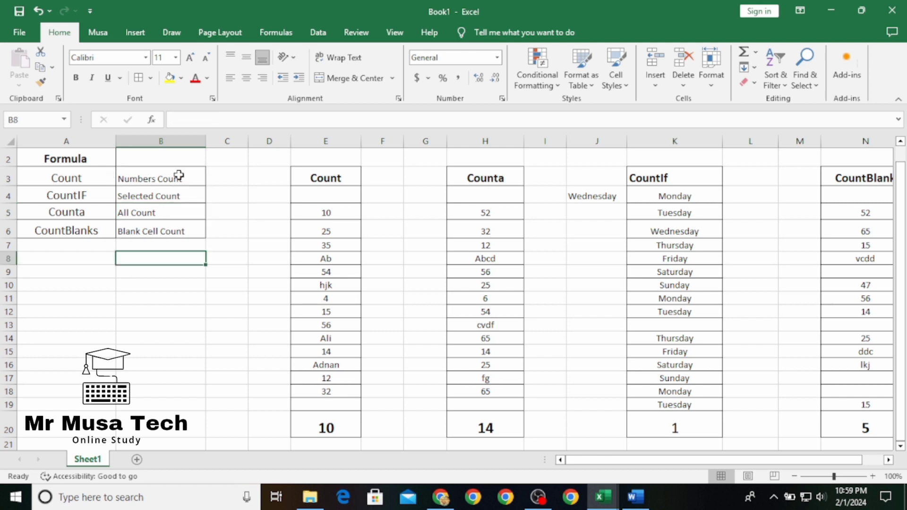